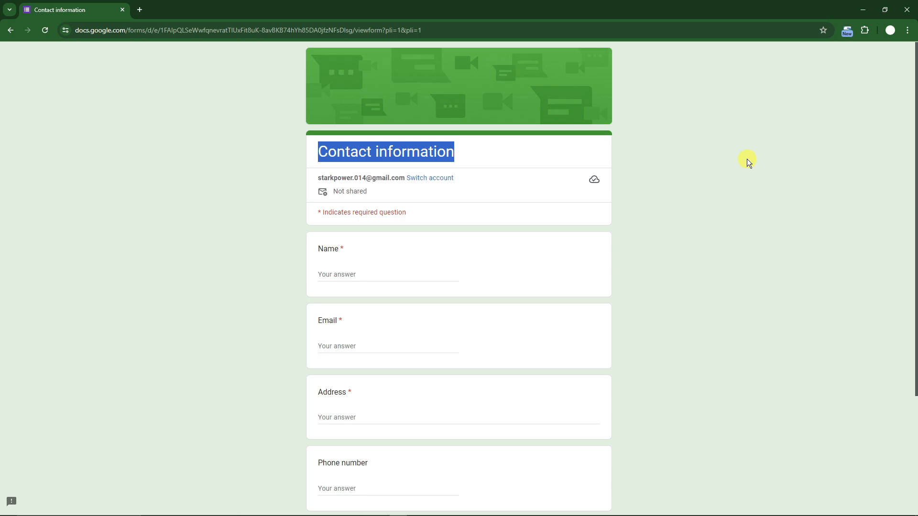
- Fill in the Contact information form's Name with SAMPLE and enter the contact's e-mail address
{"action": "scroll", "coordinate": [694, 223], "scroll_direction": "down", "scroll_amount": 1}
{"action": "left_click", "coordinate": [695, 221]}
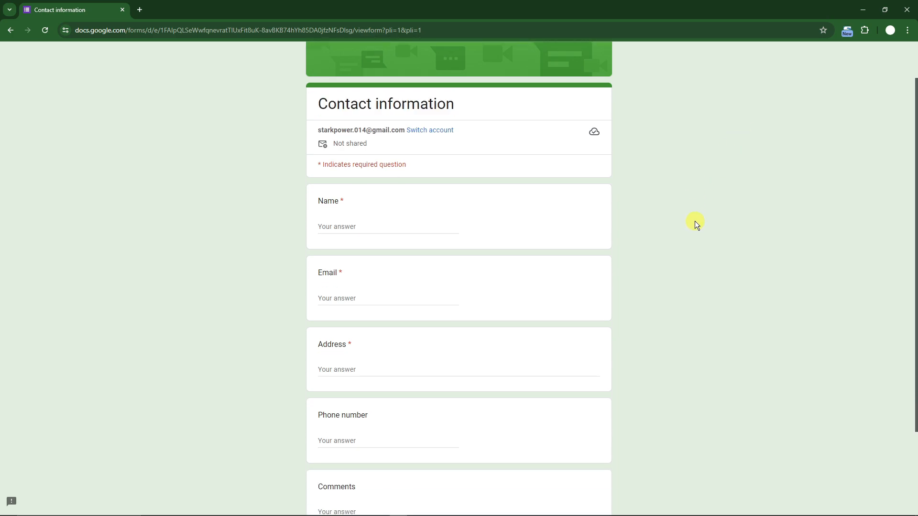
{"action": "left_click", "coordinate": [339, 220]}
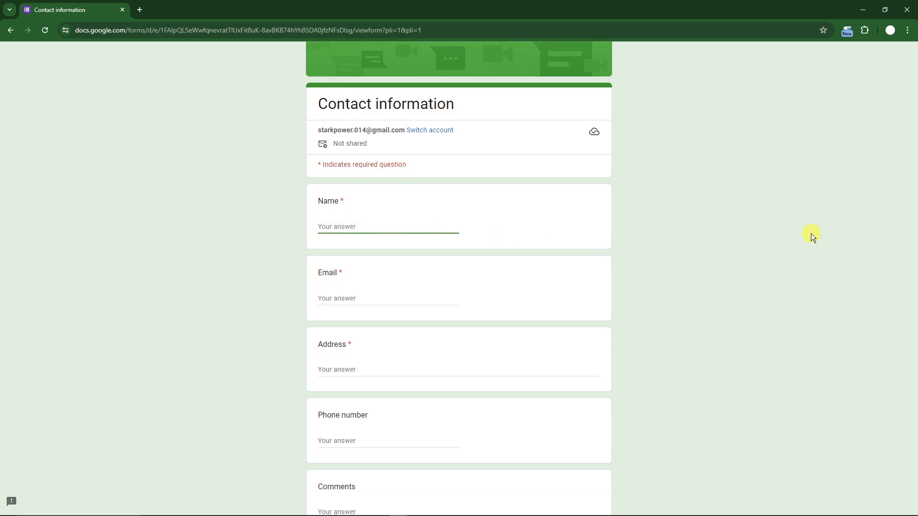
{"action": "type", "text": "SAMPLE"}
{"action": "key", "text": "Tab"}
{"action": "type", "text": "SAMPL"}
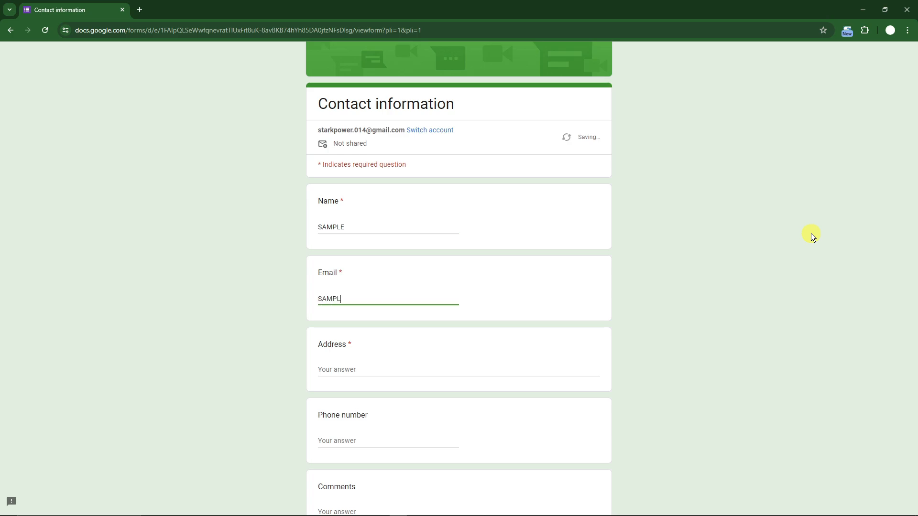
{"action": "type", "text": "E@gmail.com"}
- Enter SAMPLE ADDRESS in the form's Address question and fill in the contact's phone number
{"action": "key", "text": "Tab"}
{"action": "type", "text": "SAM"}
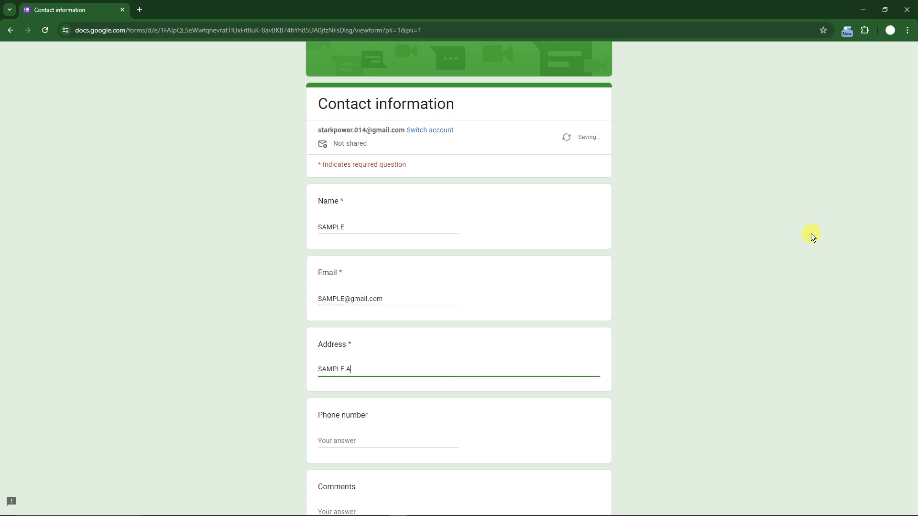
{"action": "type", "text": "PLE ADDRESS"}
{"action": "key", "text": "Tab"}
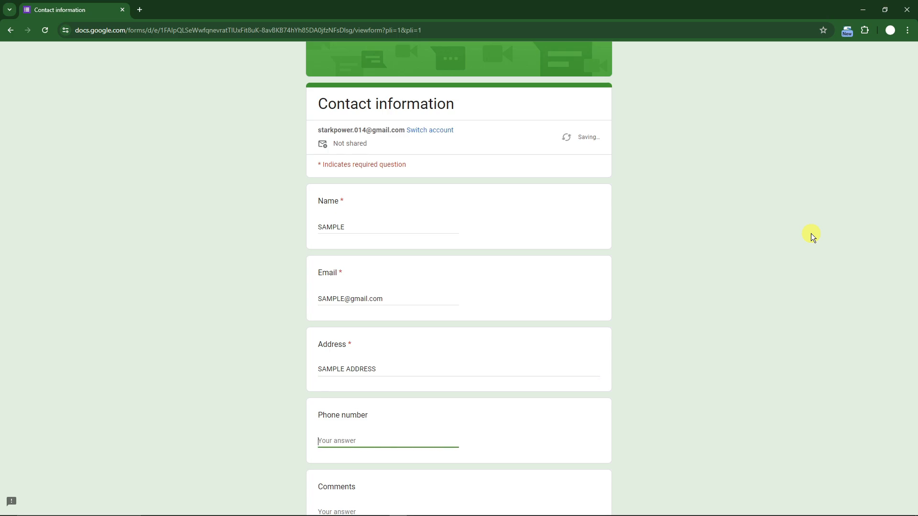
{"action": "type", "text": "123456789"}
- Submit the form with SAMPLE COMMENT as the comment and open the submitted response for editing
{"action": "key", "text": "Tab"}
{"action": "type", "text": "SAMPLE"}
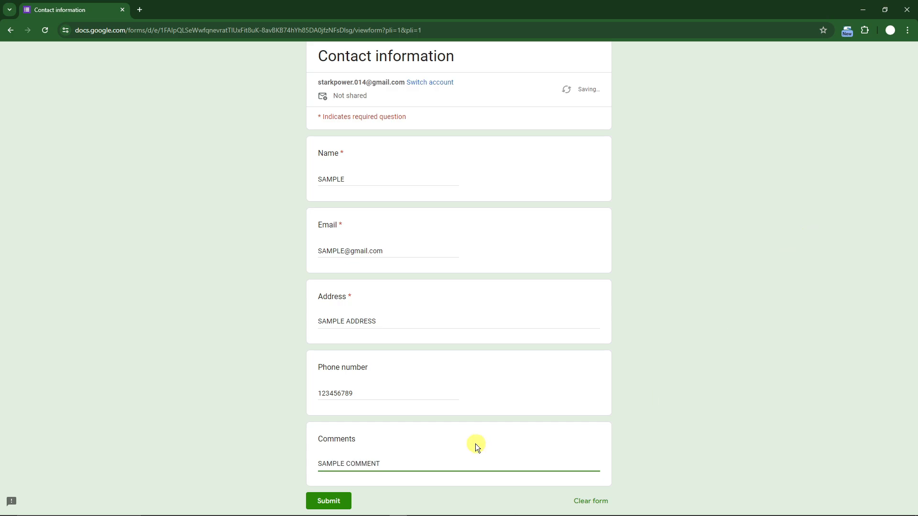
{"action": "left_click", "coordinate": [328, 500]}
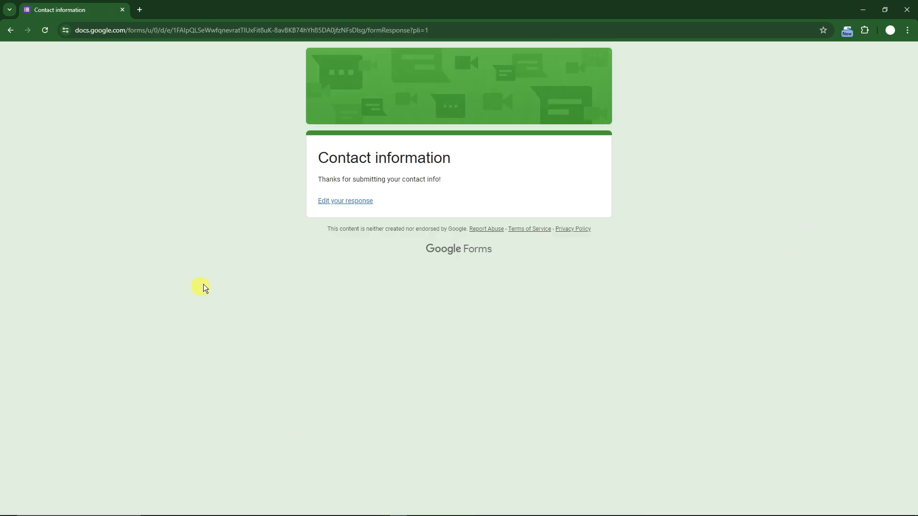
{"action": "left_click", "coordinate": [363, 201]}
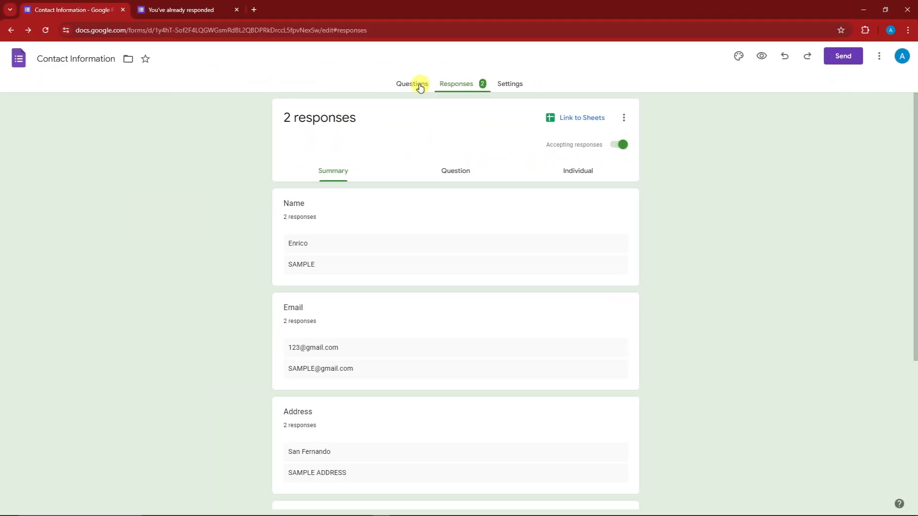
- Switch to the Contact Information form editor and review its questions and the summary of its responses
{"action": "left_click", "coordinate": [419, 88]}
{"action": "left_click", "coordinate": [454, 90]}
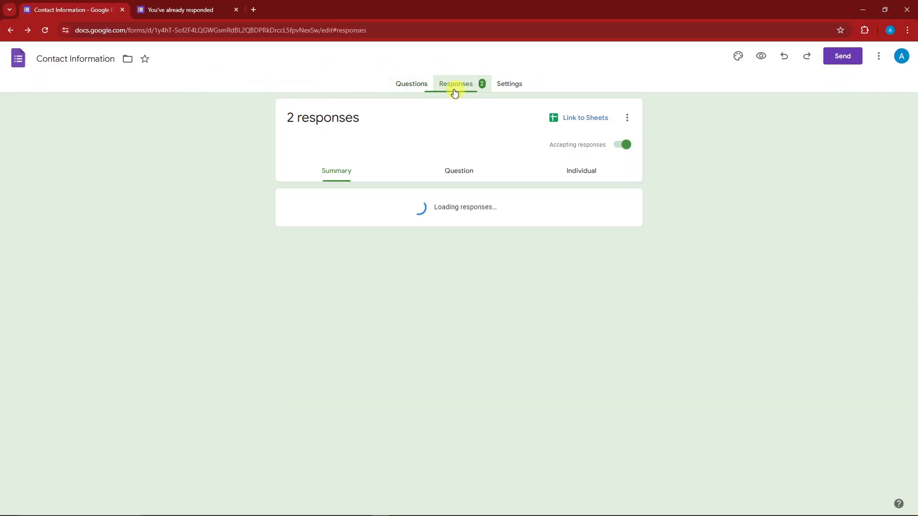
{"action": "left_click", "coordinate": [404, 87]}
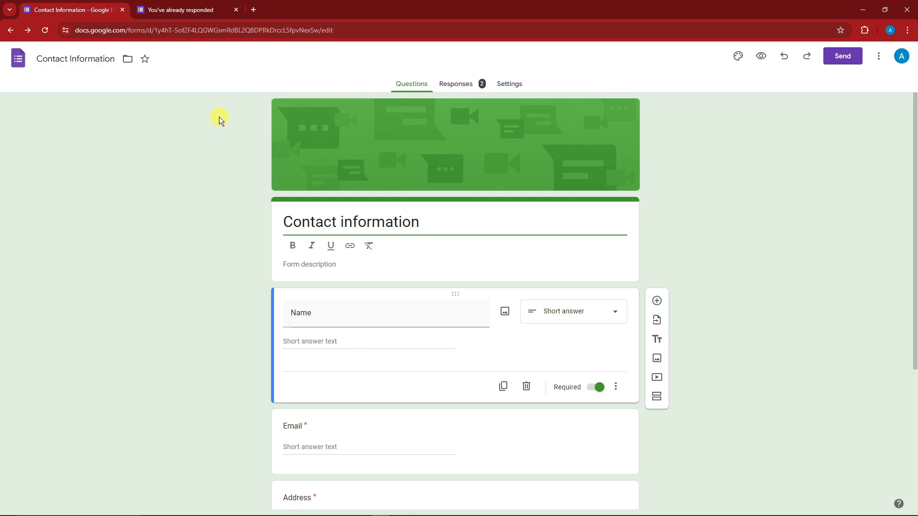
{"action": "left_click", "coordinate": [466, 87]}
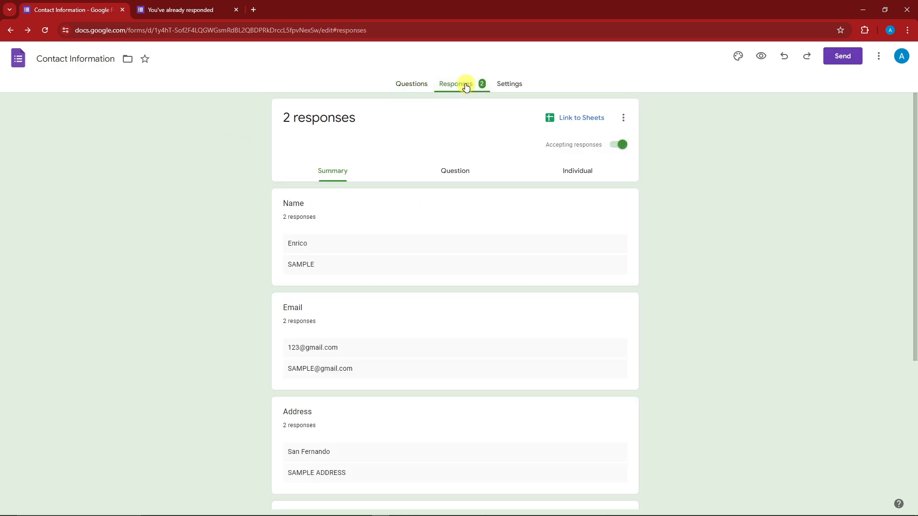
{"action": "scroll", "coordinate": [583, 160], "scroll_direction": "down", "scroll_amount": 2}
{"action": "scroll", "coordinate": [592, 160], "scroll_direction": "up", "scroll_amount": 2}
- Link the form's responses to a new spreadsheet named Contact Information (Responses)
{"action": "left_click", "coordinate": [624, 119]}
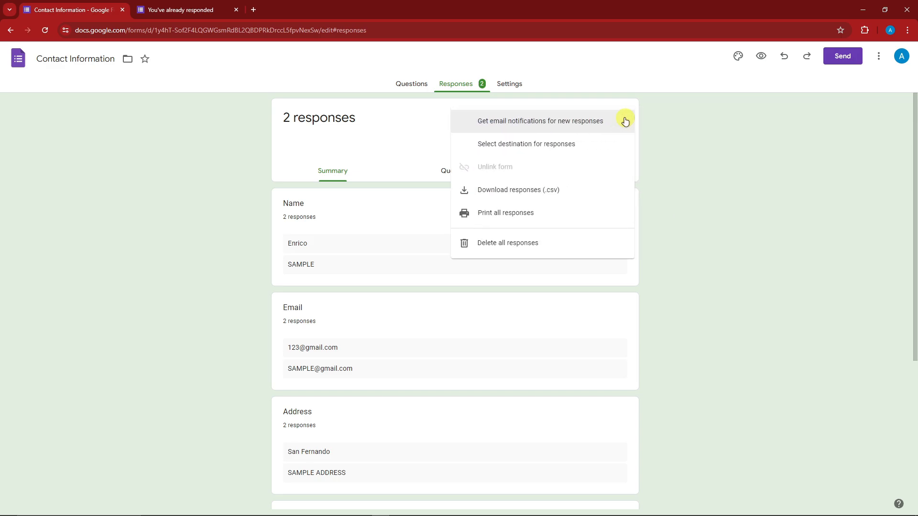
{"action": "left_click", "coordinate": [625, 121]}
{"action": "left_click", "coordinate": [584, 116]}
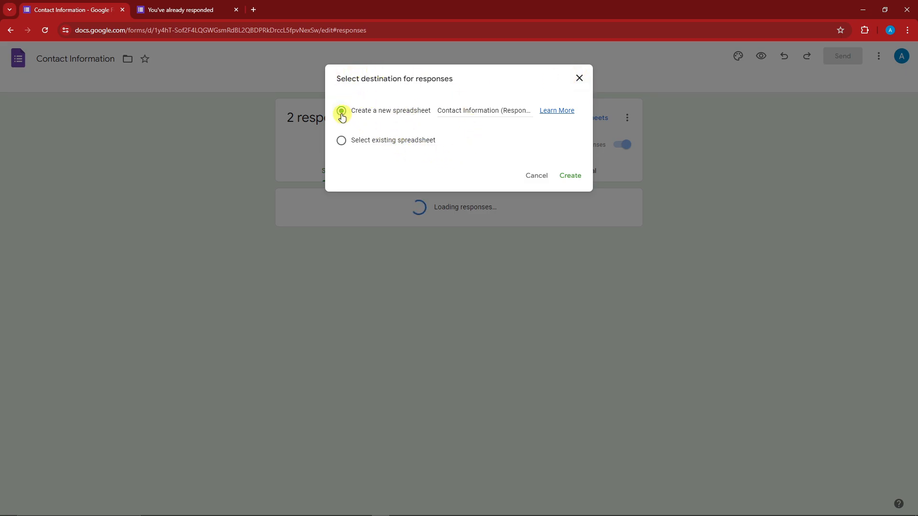
{"action": "left_click", "coordinate": [575, 180]}
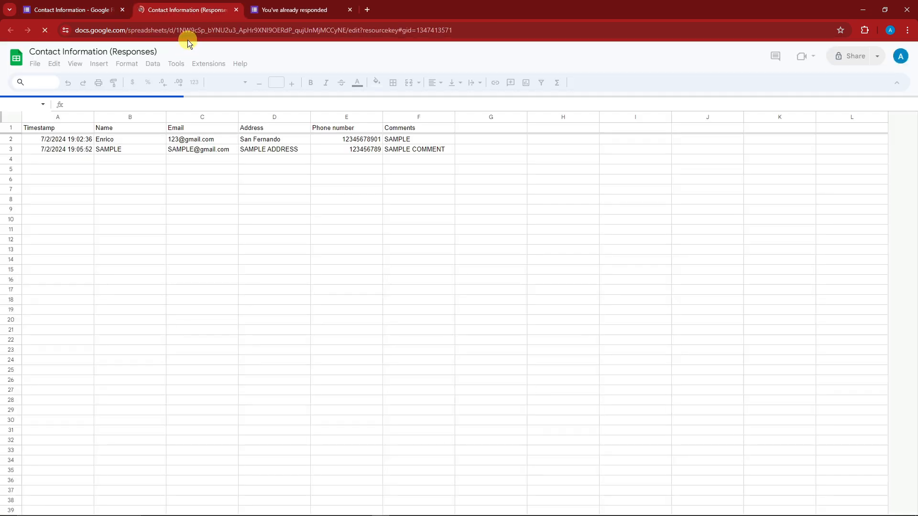
- Examine the submitted responses in A2:F3 of the linked spreadsheet
{"action": "left_click_drag", "start_coordinate": [79, 138], "coordinate": [411, 147]}
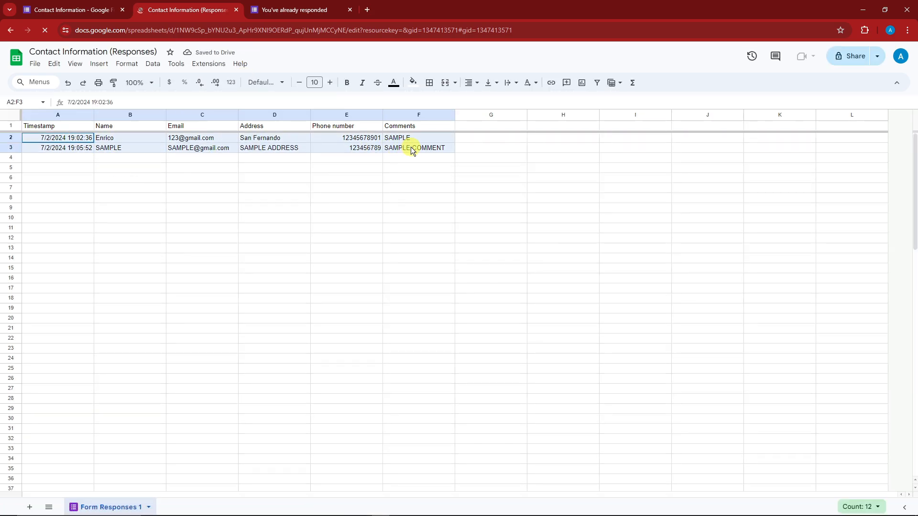
{"action": "left_click", "coordinate": [385, 239]}
{"action": "left_click_drag", "start_coordinate": [85, 138], "coordinate": [395, 148]}
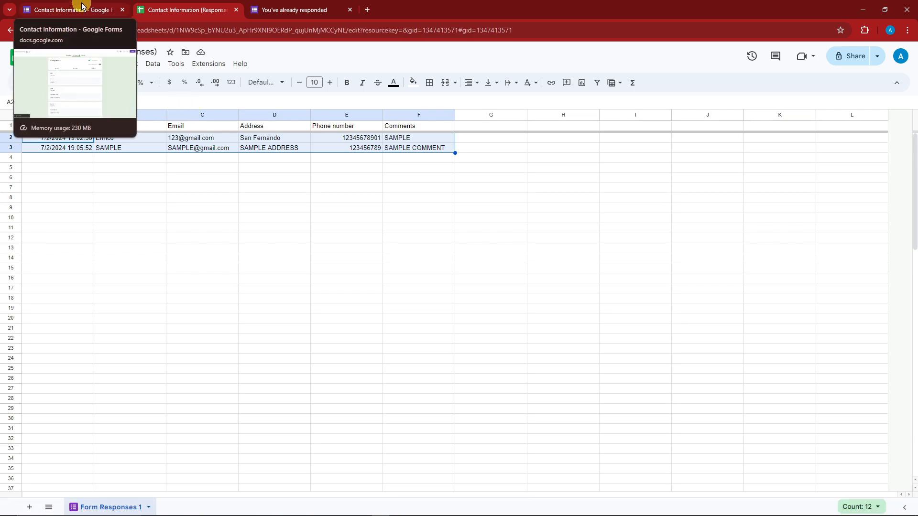
{"action": "left_click", "coordinate": [81, 166]}
{"action": "left_click", "coordinate": [69, 156]}
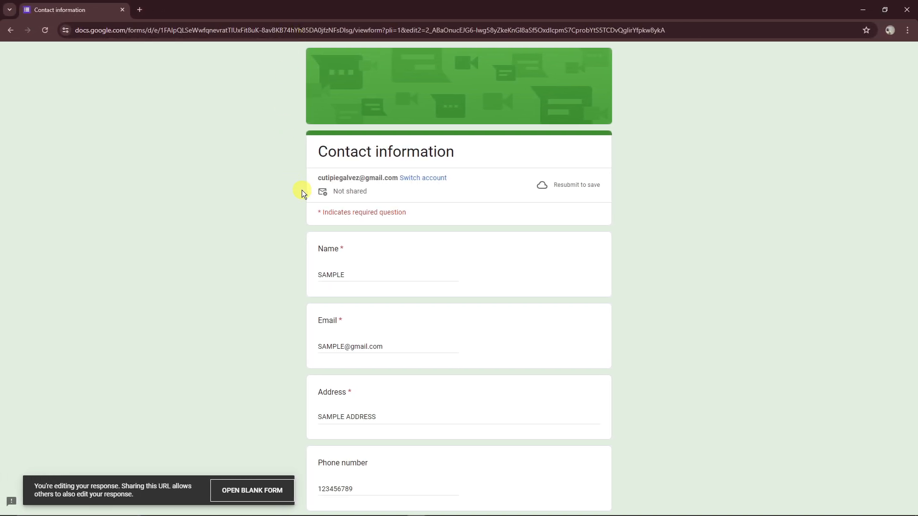
- In the response opened for editing, change the name to SAMPLE 1 and insert a 1 before the @ of the e-mail address
{"action": "double_click", "coordinate": [368, 273]}
{"action": "type", "text": "SAMPL"}
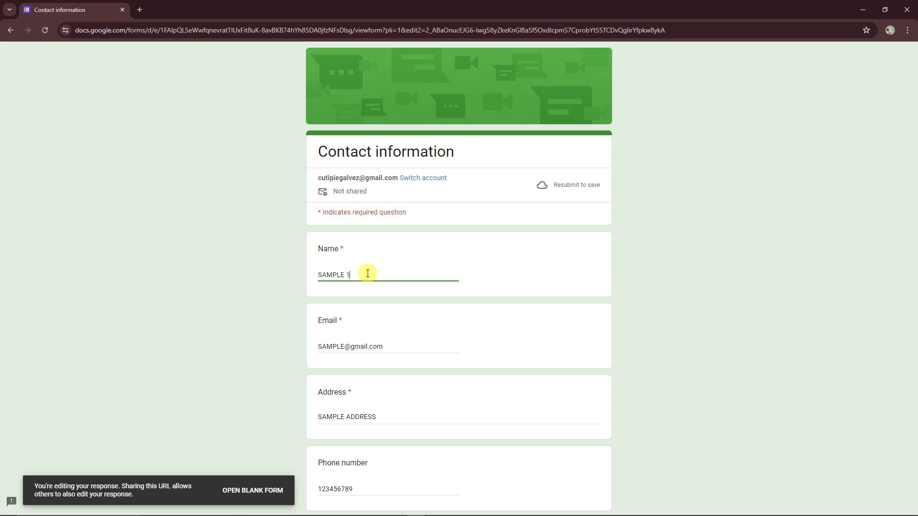
{"action": "left_click", "coordinate": [408, 344]}
{"action": "left_click", "coordinate": [344, 346]}
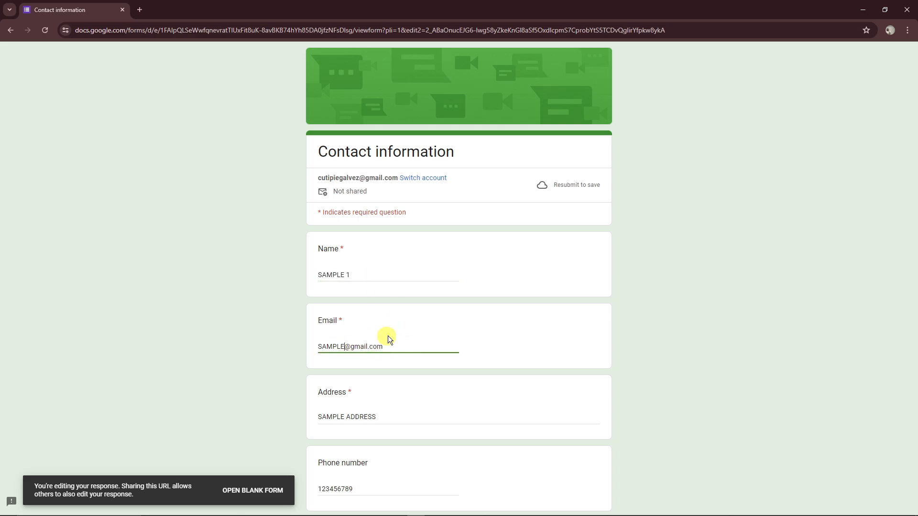
{"action": "type", "text": "1"}
- Replace ADDRESS with LOCATION in the response's Address answer
{"action": "scroll", "coordinate": [444, 352], "scroll_direction": "down", "scroll_amount": 1}
{"action": "double_click", "coordinate": [392, 369]}
{"action": "key", "text": "BackSpace"}
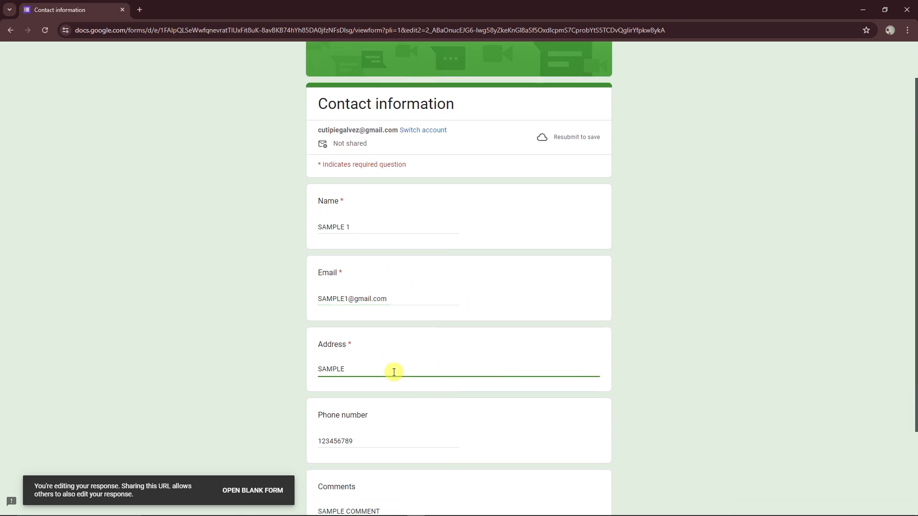
{"action": "type", "text": "ATION"}
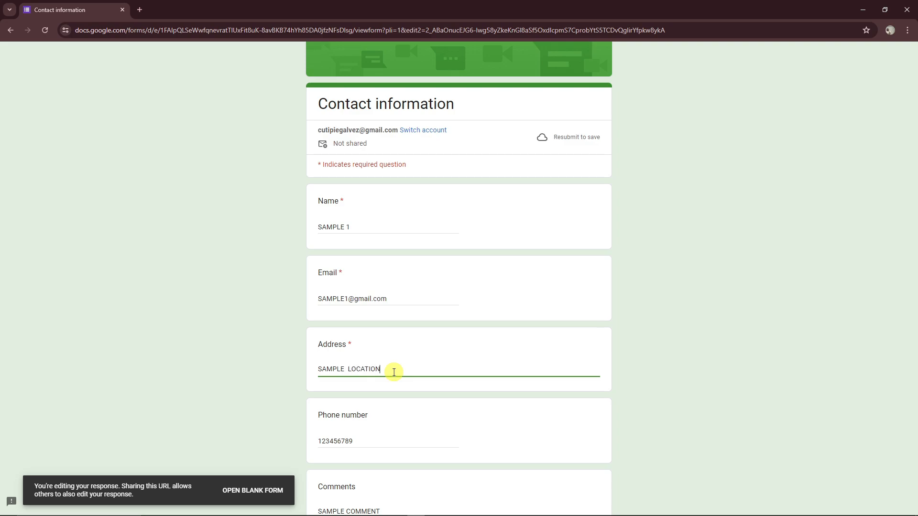
- Change the response's comment to SAMPLE COMMENT 1 and resubmit the form
{"action": "scroll", "coordinate": [394, 372], "scroll_direction": "down", "scroll_amount": 2}
{"action": "left_click", "coordinate": [397, 402]}
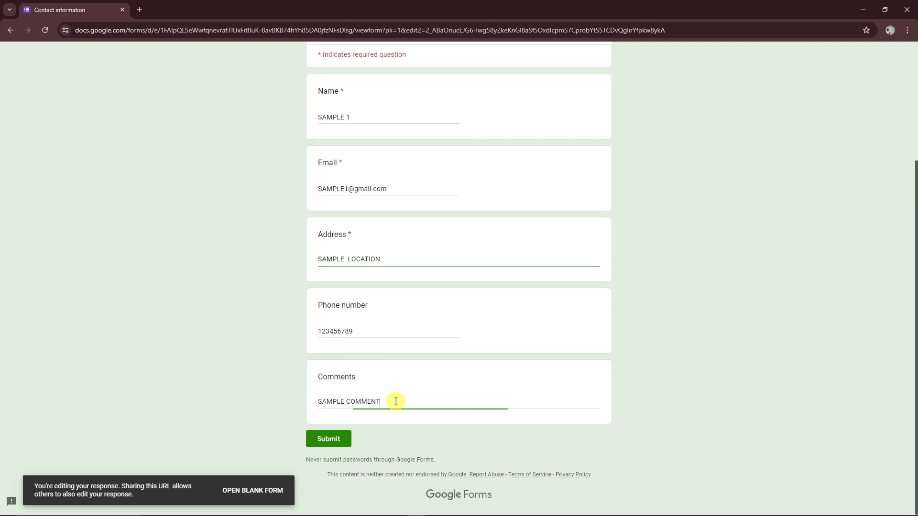
{"action": "left_click", "coordinate": [328, 438]}
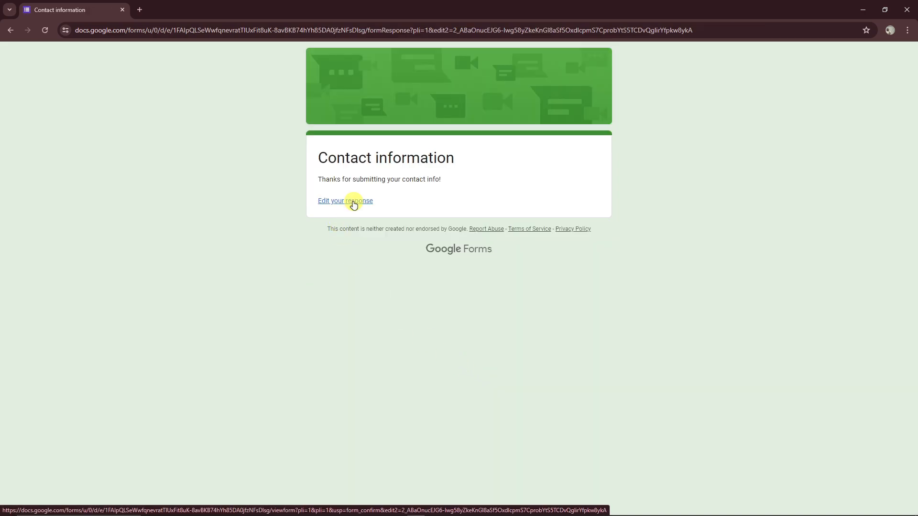
- Return to the response spreadsheet and check the edited name, address and comment cells in row 3 and their update notes
{"action": "mouse_move", "coordinate": [469, 512]}
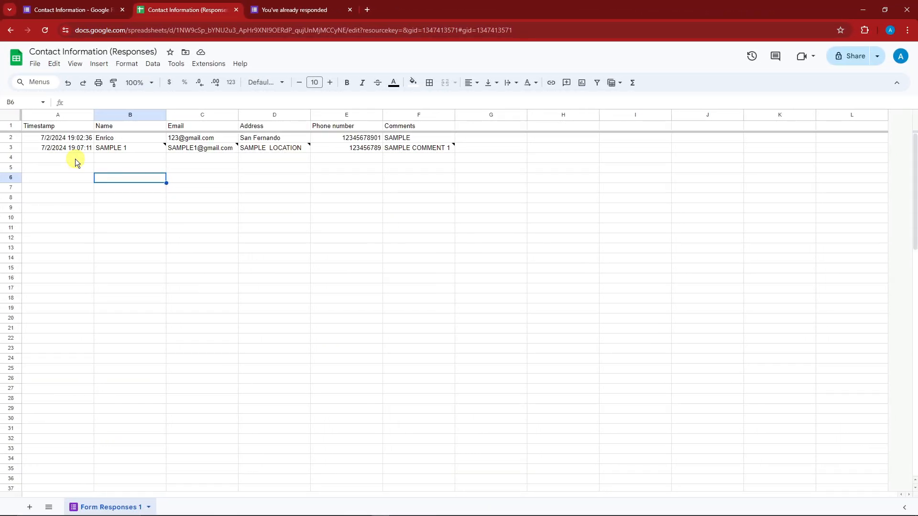
{"action": "left_click", "coordinate": [134, 147]}
{"action": "left_click", "coordinate": [283, 141]}
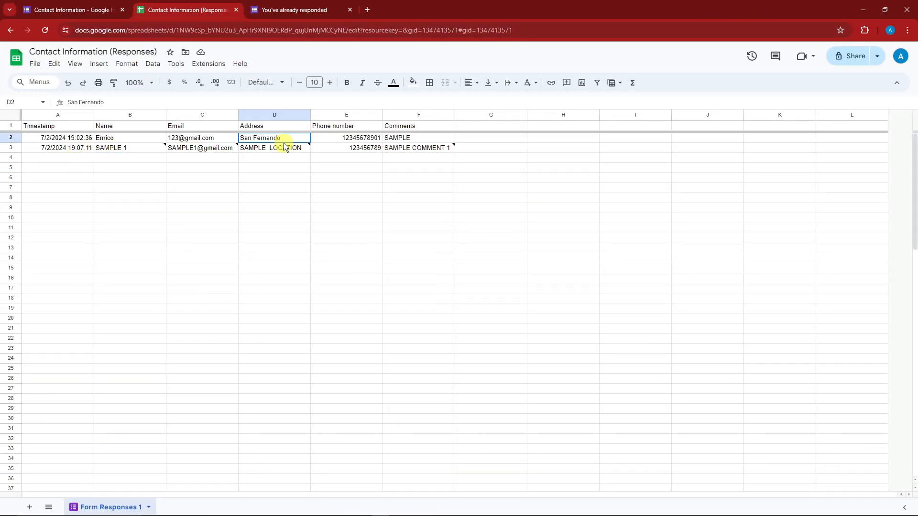
{"action": "left_click", "coordinate": [300, 148]}
{"action": "left_click", "coordinate": [459, 165]}
{"action": "left_click", "coordinate": [431, 149]}
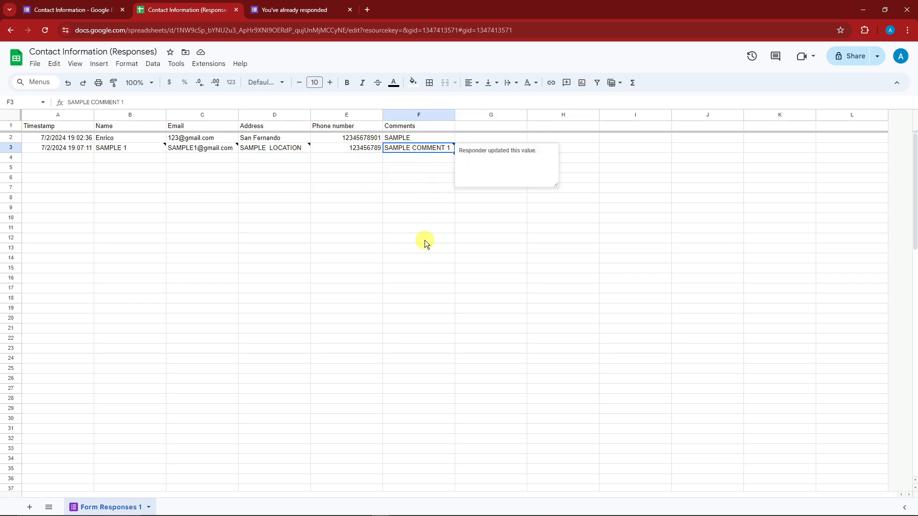
{"action": "scroll", "coordinate": [142, 193], "scroll_direction": "down", "scroll_amount": 5}
{"action": "scroll", "coordinate": [142, 192], "scroll_direction": "up", "scroll_amount": 5}
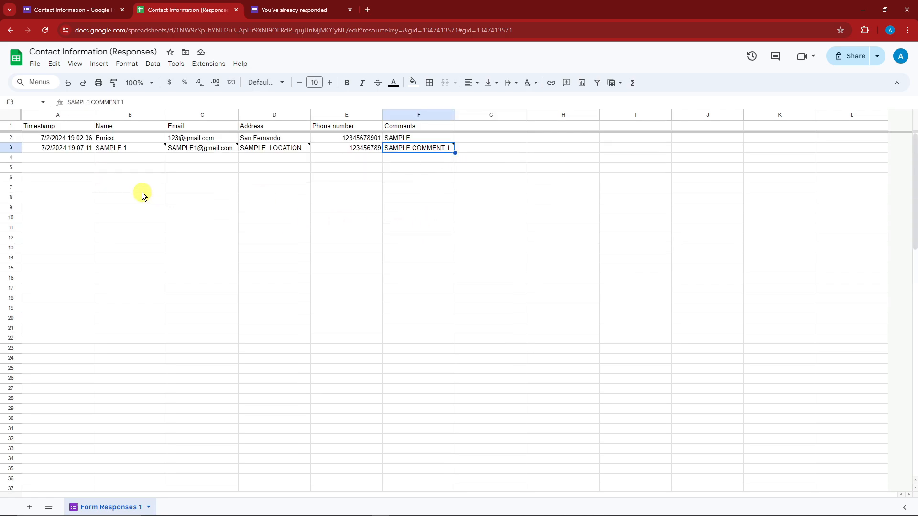
{"action": "left_click_drag", "start_coordinate": [58, 137], "coordinate": [420, 151]}
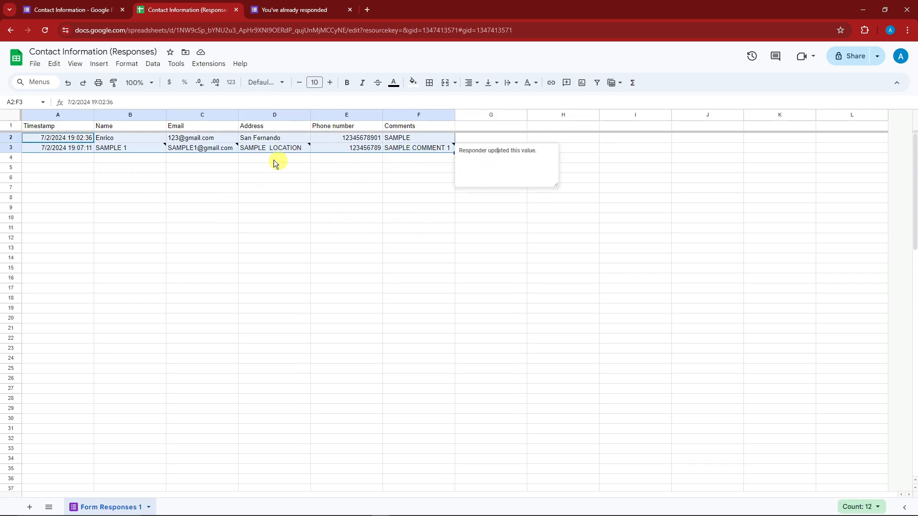
{"action": "left_click", "coordinate": [148, 166]}
{"action": "left_click", "coordinate": [158, 176]}
{"action": "left_click", "coordinate": [303, 247]}
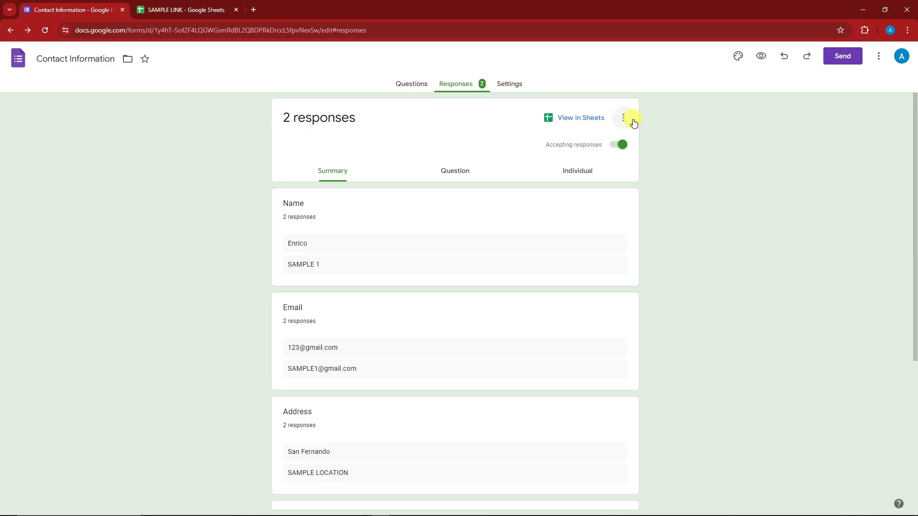
- Review the edited answers in the Contact Information form's response summary
{"action": "scroll", "coordinate": [726, 230], "scroll_direction": "down", "scroll_amount": 3}
{"action": "scroll", "coordinate": [725, 230], "scroll_direction": "up", "scroll_amount": 2}
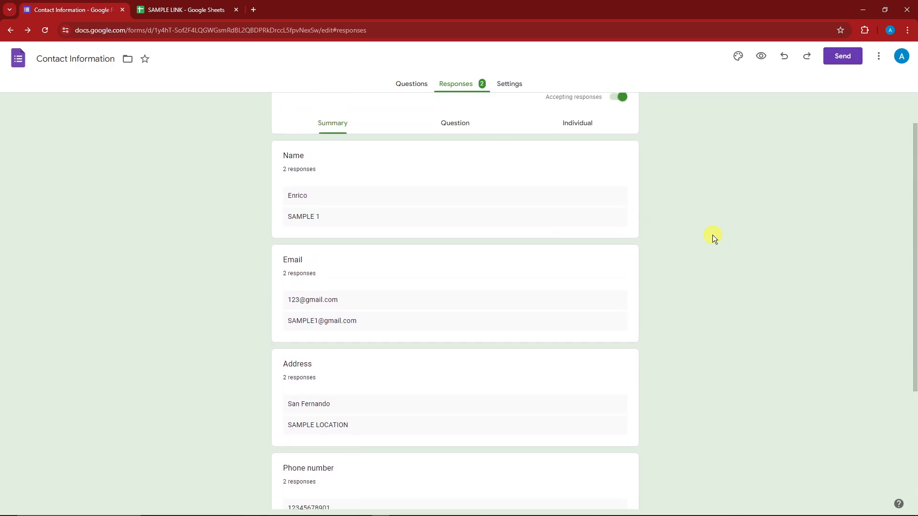
{"action": "scroll", "coordinate": [709, 237], "scroll_direction": "up", "scroll_amount": 1}
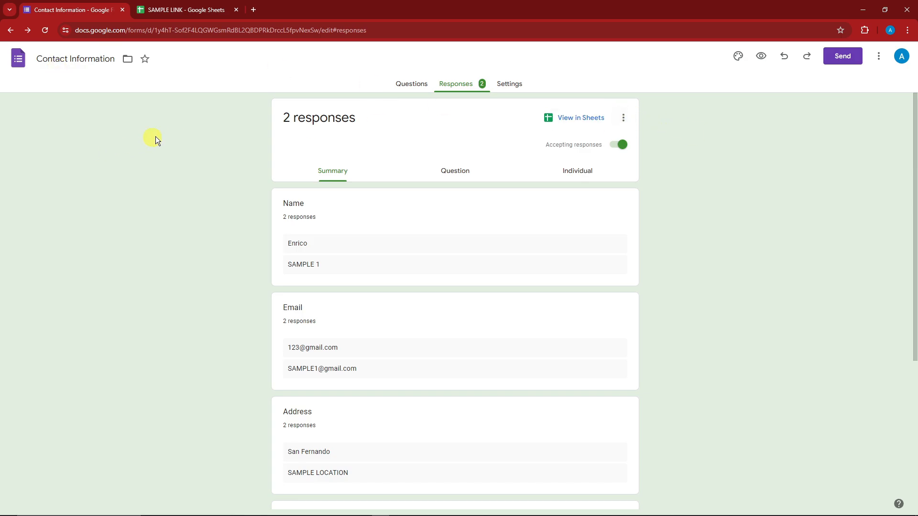
- Close the Tables sidebar in the SAMPLE LINK spreadsheet and look over the Product_prioritization1 table
{"action": "mouse_move", "coordinate": [377, 509]}
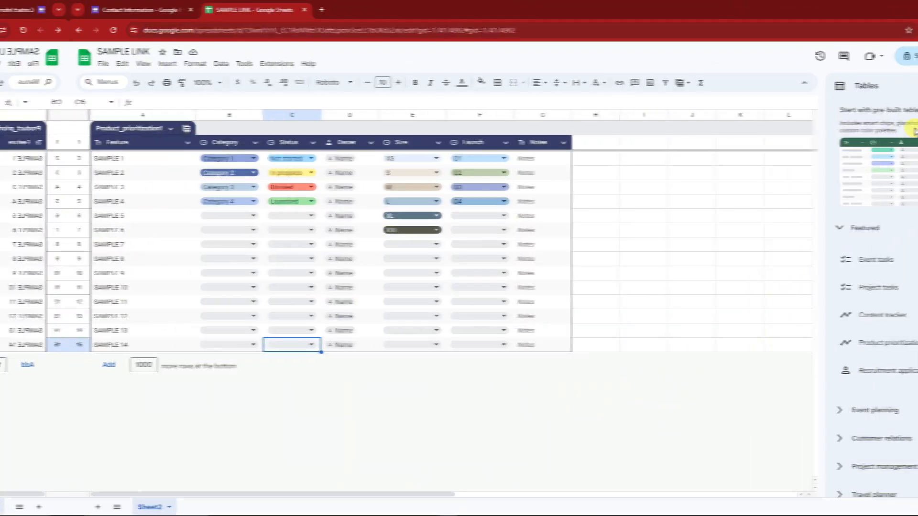
{"action": "left_click", "coordinate": [909, 86]}
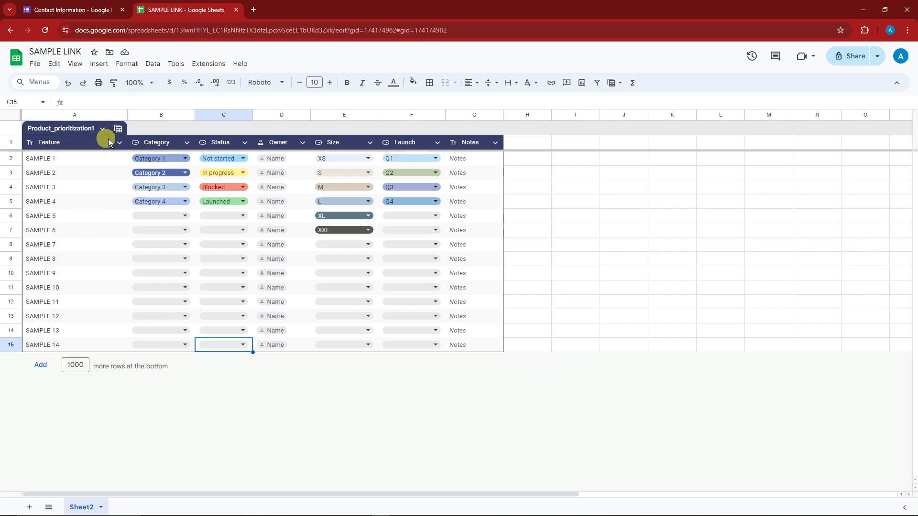
{"action": "left_click", "coordinate": [187, 143]}
{"action": "left_click", "coordinate": [117, 213]}
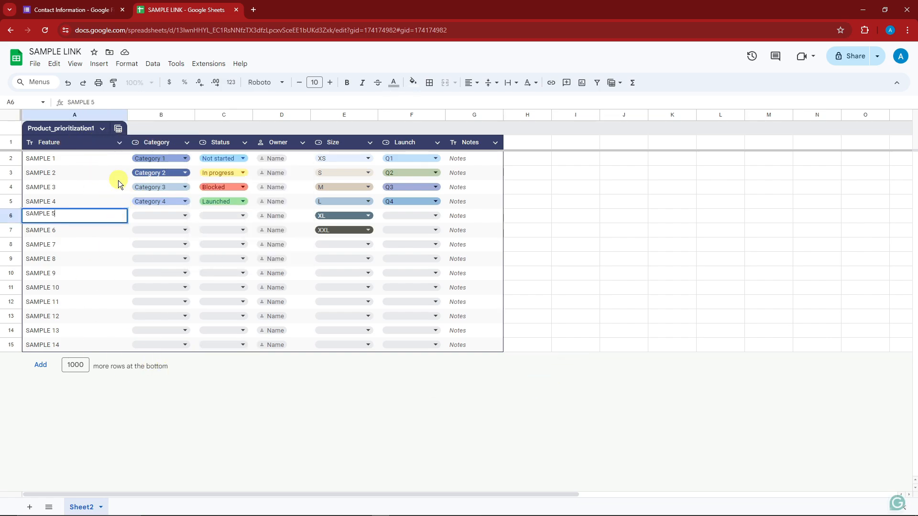
{"action": "left_click", "coordinate": [745, 264]}
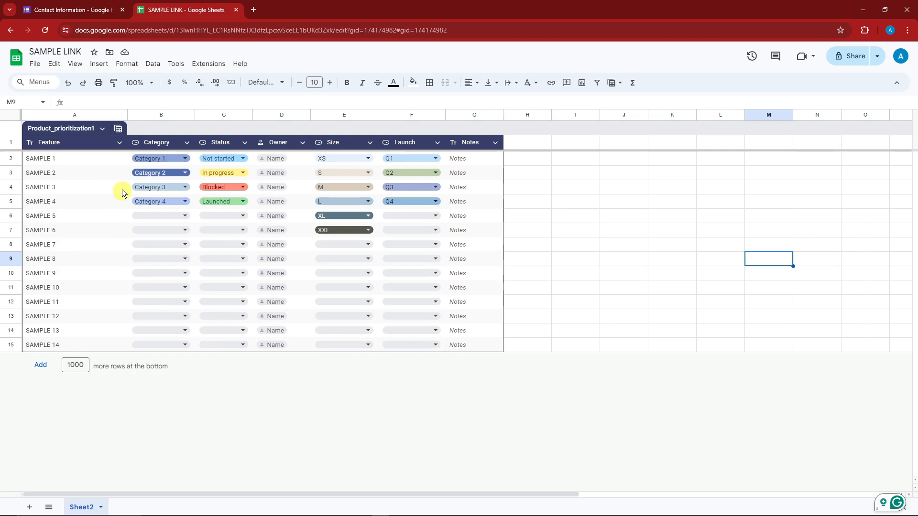
- Return to the Contact Information form's responses and open the destination selection for responses
{"action": "left_click", "coordinate": [224, 344]}
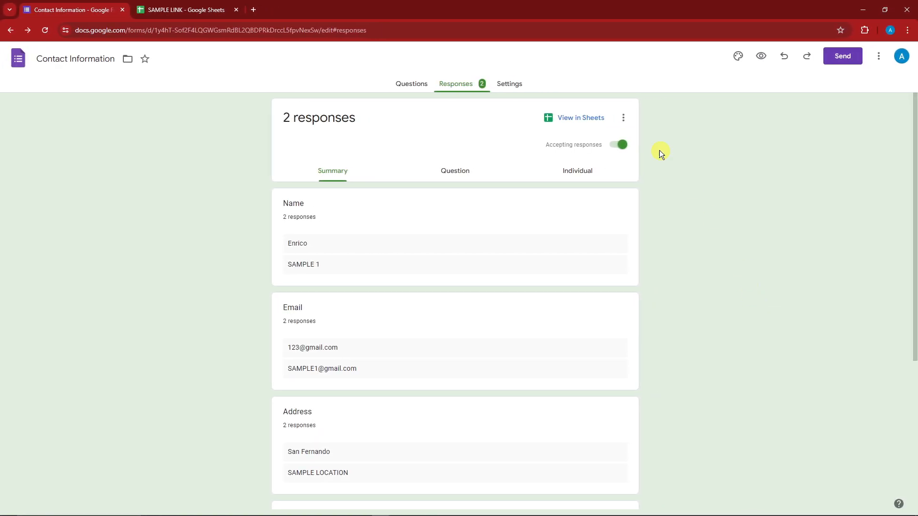
{"action": "left_click", "coordinate": [623, 118]}
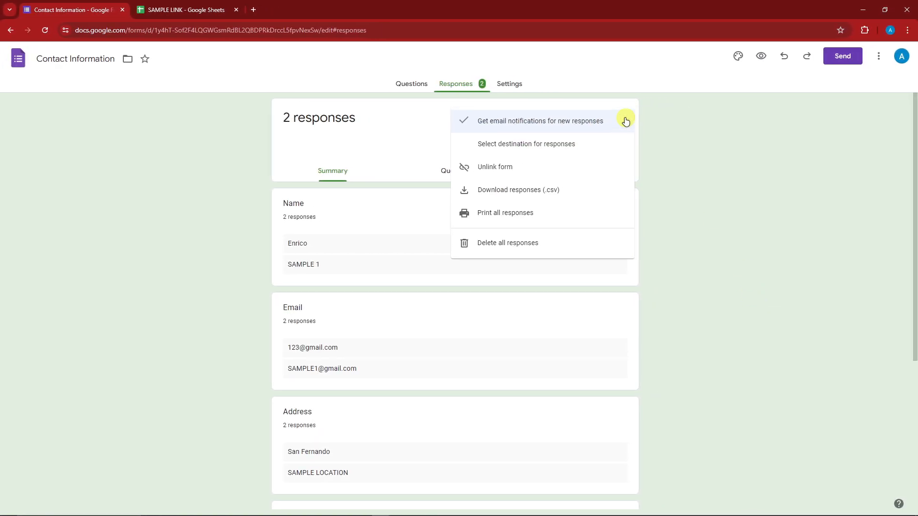
{"action": "left_click", "coordinate": [526, 147]}
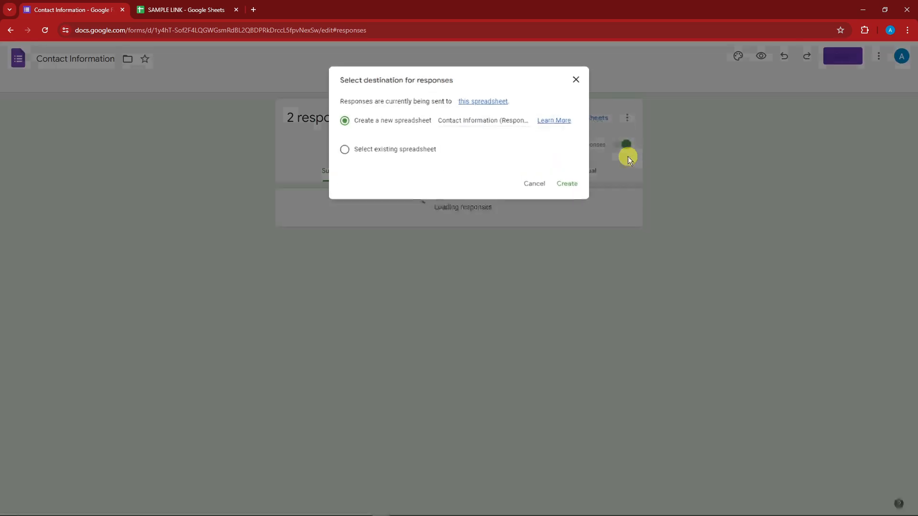
- Choose a new spreadsheet as the response destination and name it SAMPLE SPREADSHEET
{"action": "left_click", "coordinate": [341, 150]}
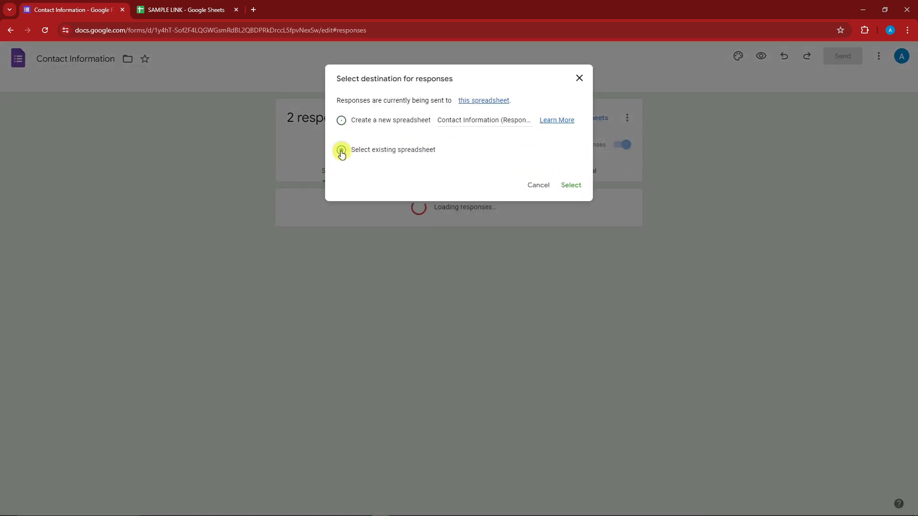
{"action": "left_click", "coordinate": [342, 120]}
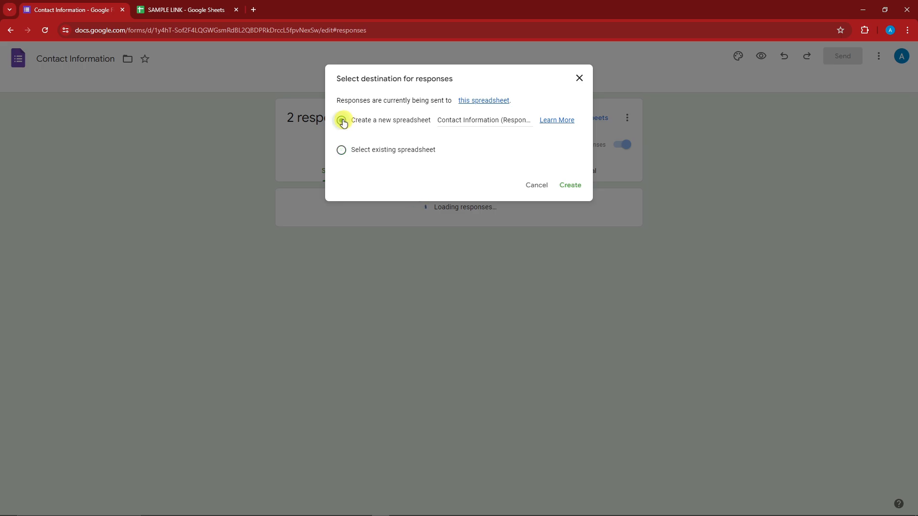
{"action": "double_click", "coordinate": [486, 119]}
{"action": "triple_click", "coordinate": [486, 119]}
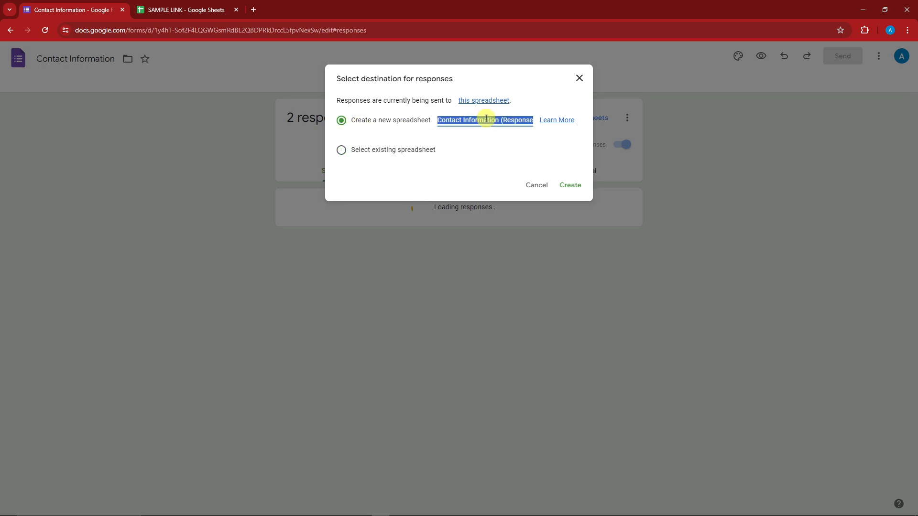
{"action": "type", "text": "SAMPLE "}
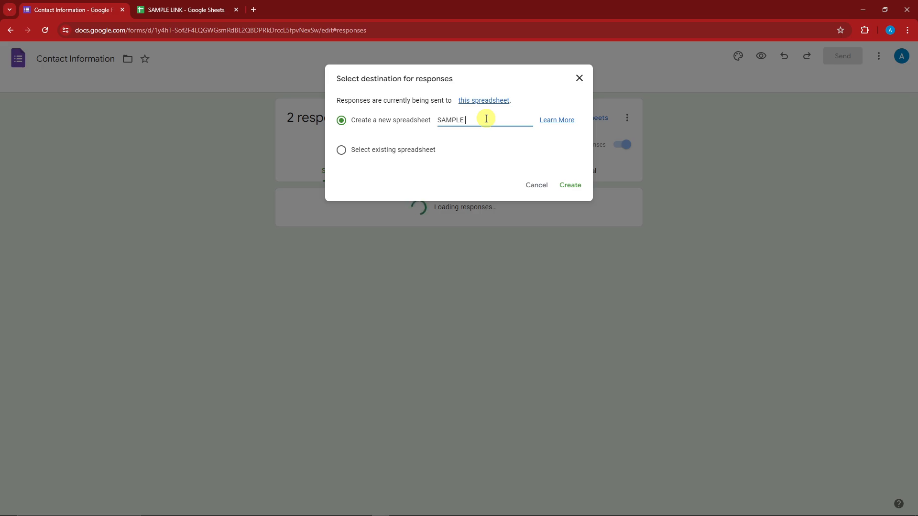
{"action": "type", "text": "SPREADSHEET"}
{"action": "left_click_drag", "start_coordinate": [516, 119], "coordinate": [419, 121]}
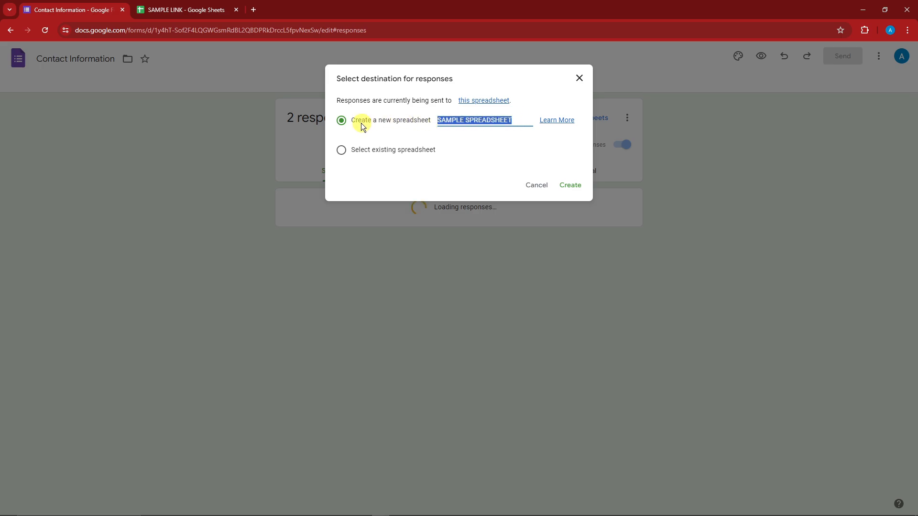
- Choose the existing SAMPLE LINK spreadsheet as the destination for the form's responses
{"action": "left_click", "coordinate": [341, 150]}
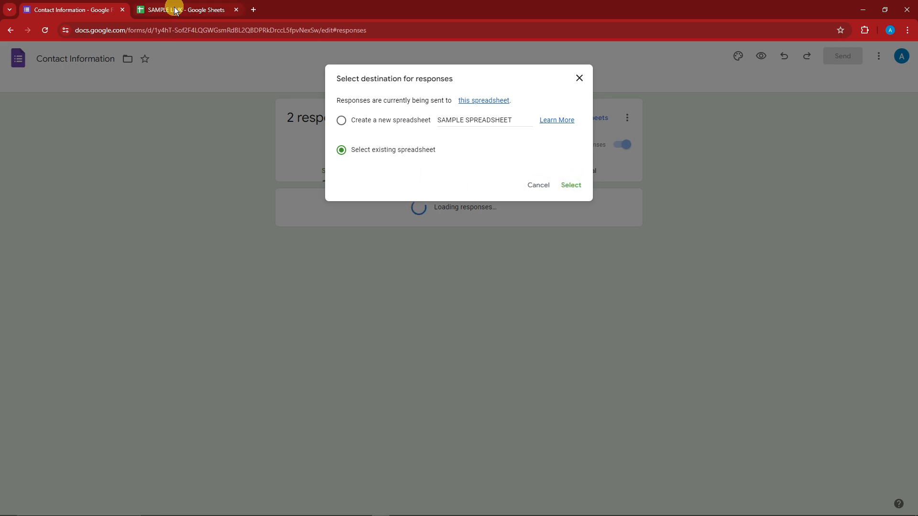
{"action": "left_click", "coordinate": [573, 185]}
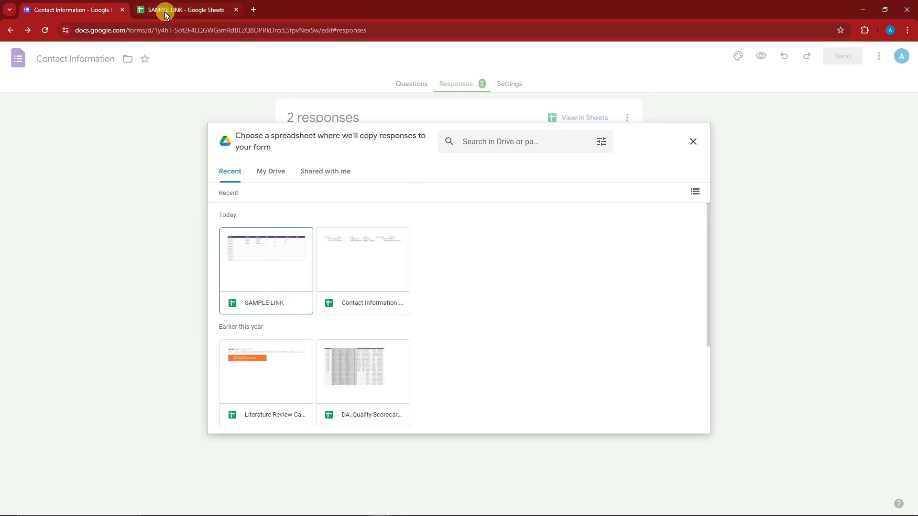
{"action": "double_click", "coordinate": [260, 268]}
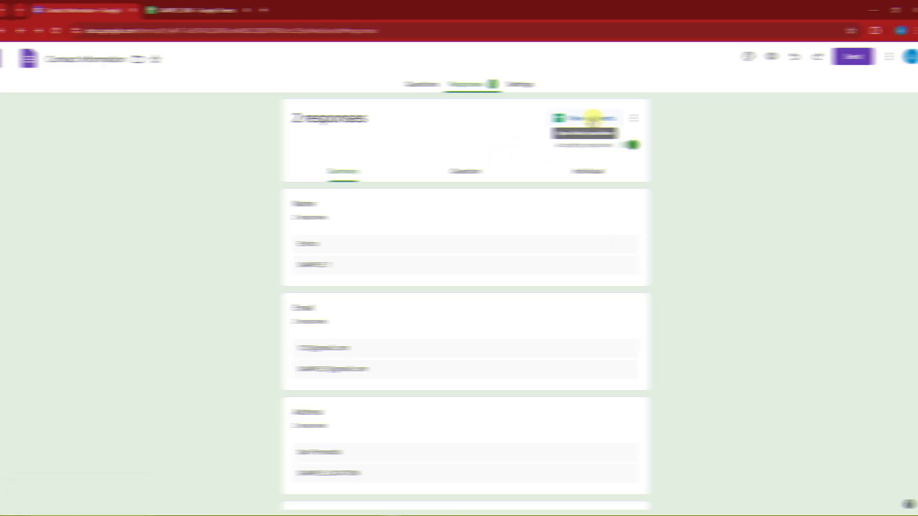
- Open the linked SAMPLE LINK spreadsheet and compare its Form Responses 1 sheet with the table on Sheet2
{"action": "left_click", "coordinate": [592, 118]}
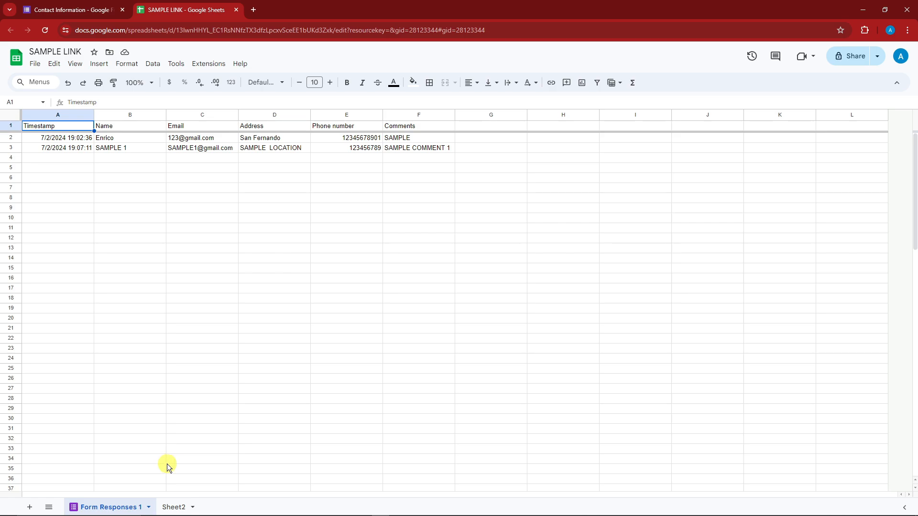
{"action": "left_click", "coordinate": [175, 508]}
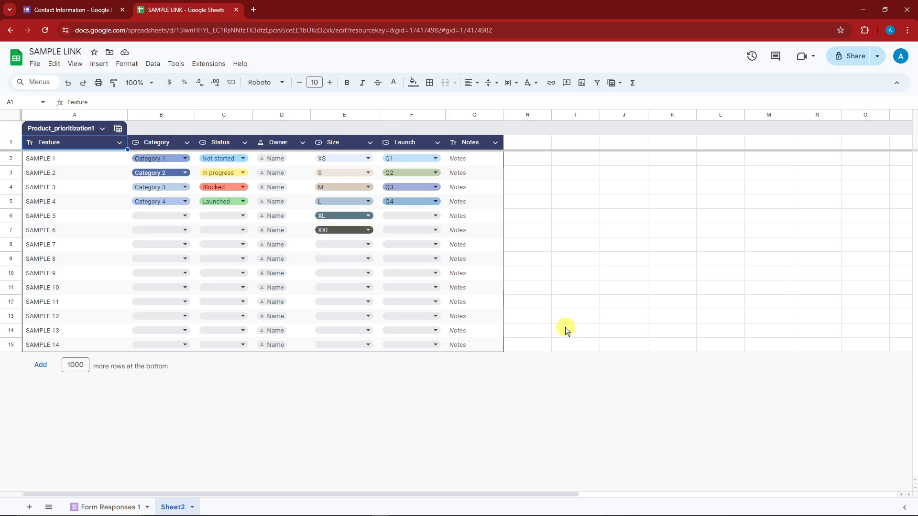
{"action": "left_click", "coordinate": [119, 505]}
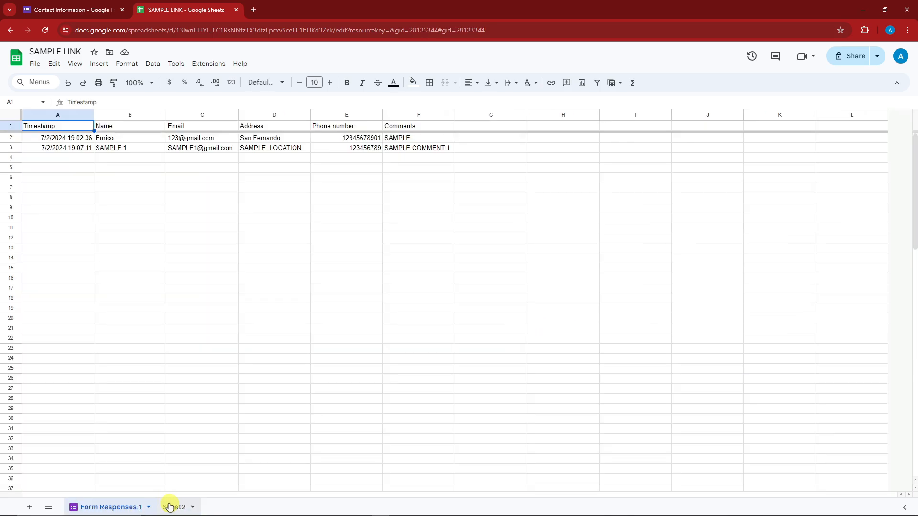
{"action": "left_click", "coordinate": [170, 506]}
{"action": "left_click", "coordinate": [123, 507]}
{"action": "left_click", "coordinate": [168, 508]}
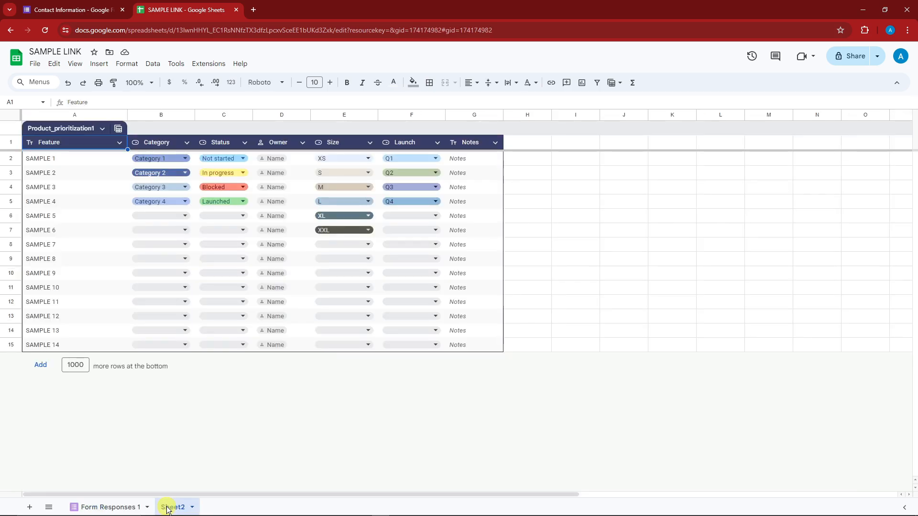
{"action": "left_click", "coordinate": [123, 507]}
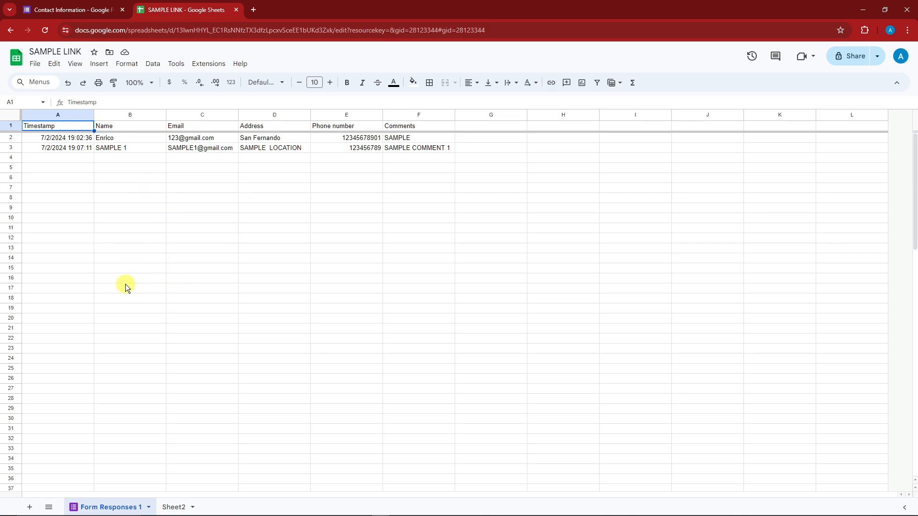
- Return to the Contact Information form and enter START FROM SCRATCH SHEET as the name for a new response destination spreadsheet
{"action": "left_click", "coordinate": [75, 10]}
{"action": "left_click", "coordinate": [624, 118]}
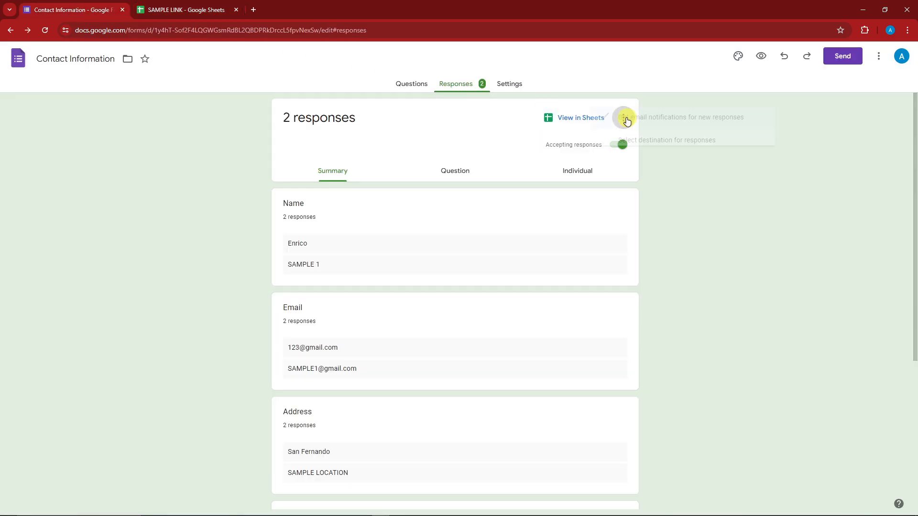
{"action": "left_click", "coordinate": [574, 142]}
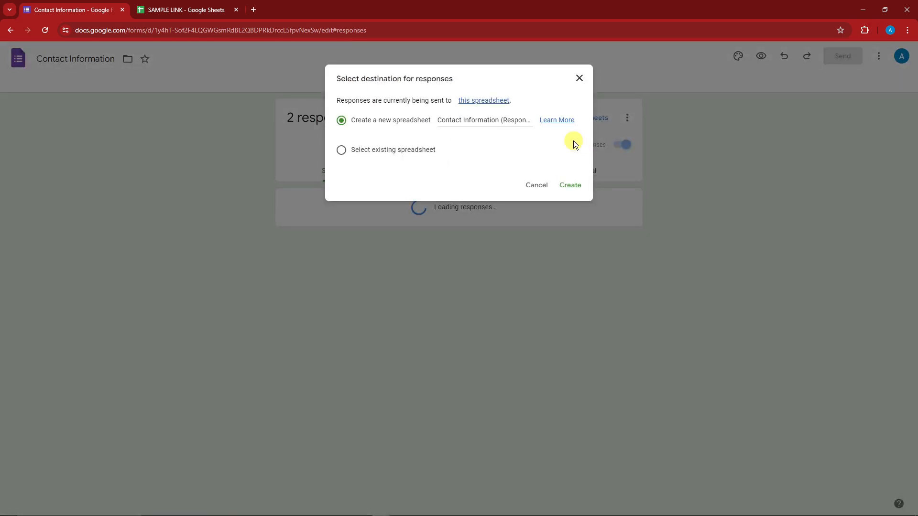
{"action": "triple_click", "coordinate": [497, 118]}
{"action": "type", "text": "S"}
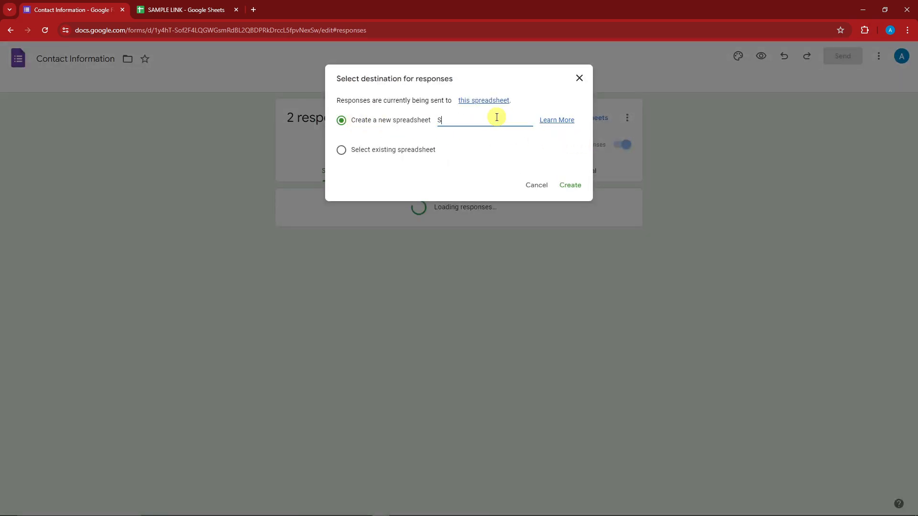
{"action": "key", "text": "BackSpace"}
{"action": "key", "text": "BackSpace"}
{"action": "key", "text": "BackSpace"}
{"action": "type", "text": "START FROM SCRATCH SC"}
{"action": "type", "text": "EET"}
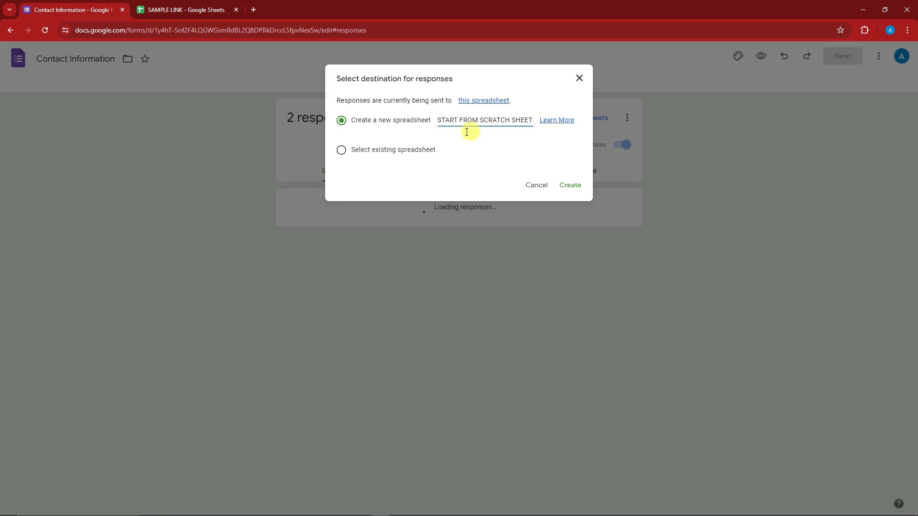
- Compare the existing and new spreadsheet options for the response destination, and close the dialog without applying a choice
{"action": "left_click", "coordinate": [341, 150]}
{"action": "left_click", "coordinate": [341, 121]}
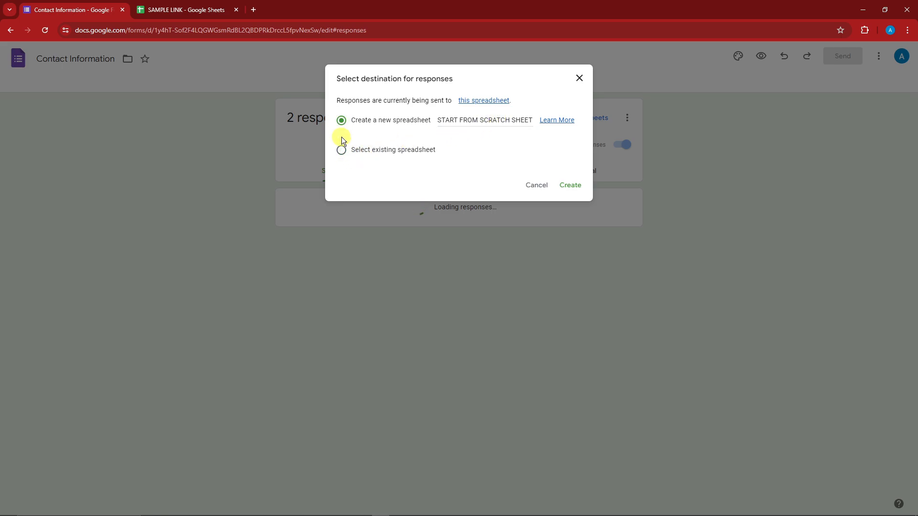
{"action": "left_click", "coordinate": [341, 150]}
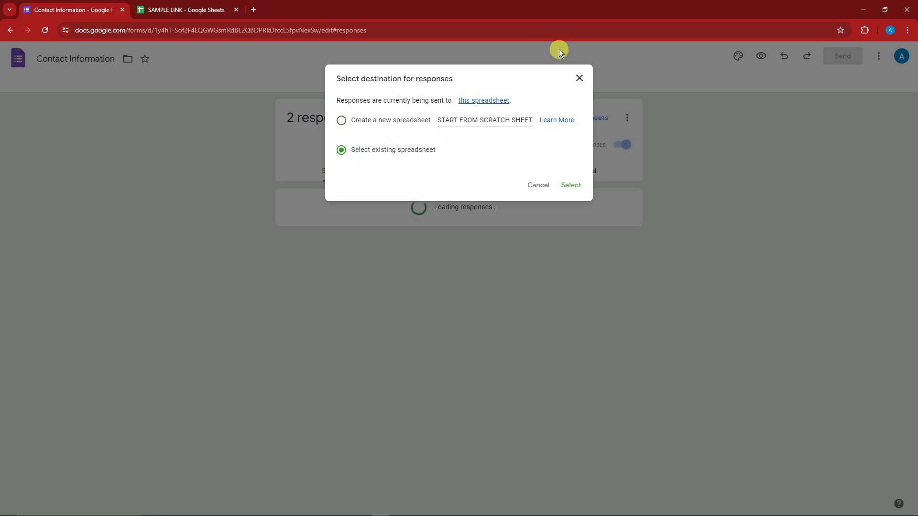
{"action": "left_click", "coordinate": [579, 77]}
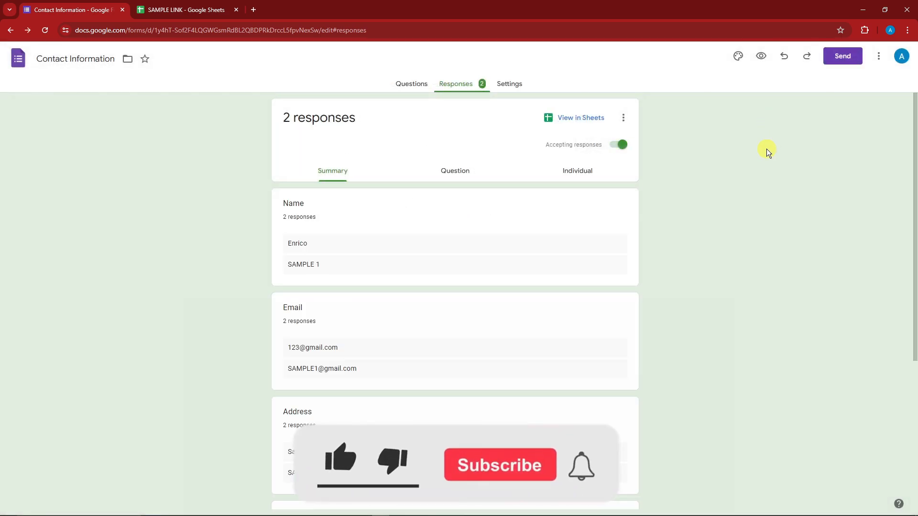
{"action": "scroll", "coordinate": [719, 257], "scroll_direction": "down", "scroll_amount": 5}
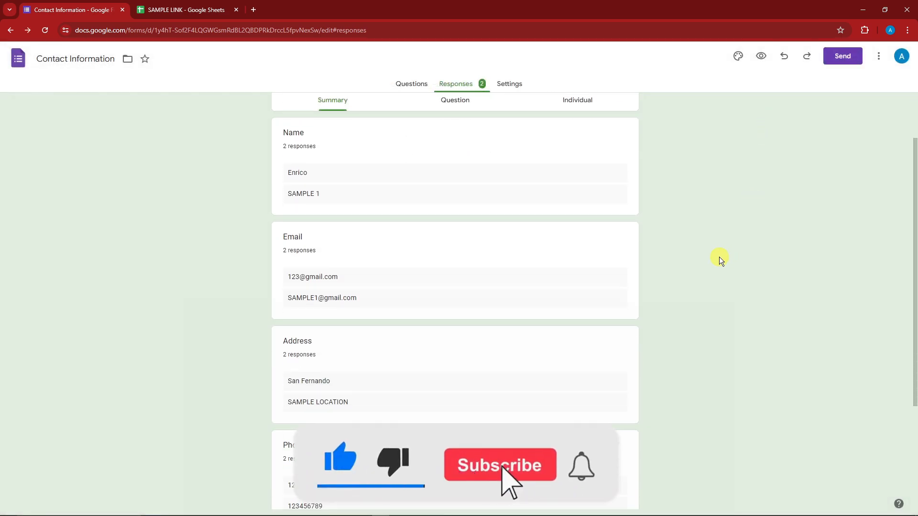
{"action": "scroll", "coordinate": [499, 259], "scroll_direction": "up", "scroll_amount": 5}
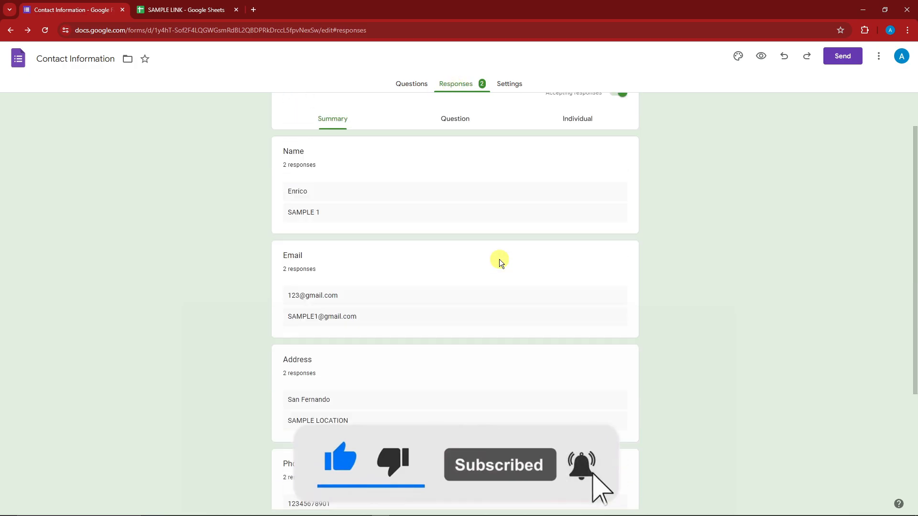